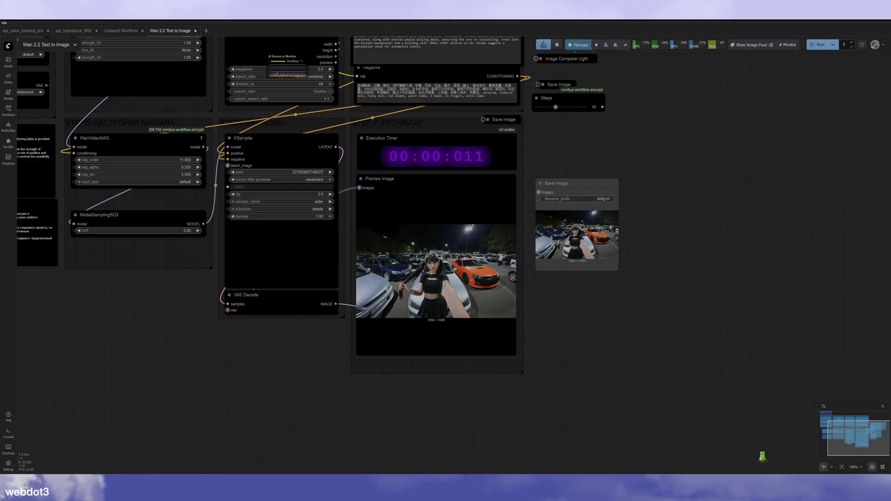
pyautogui.scroll(8, 501, 266)
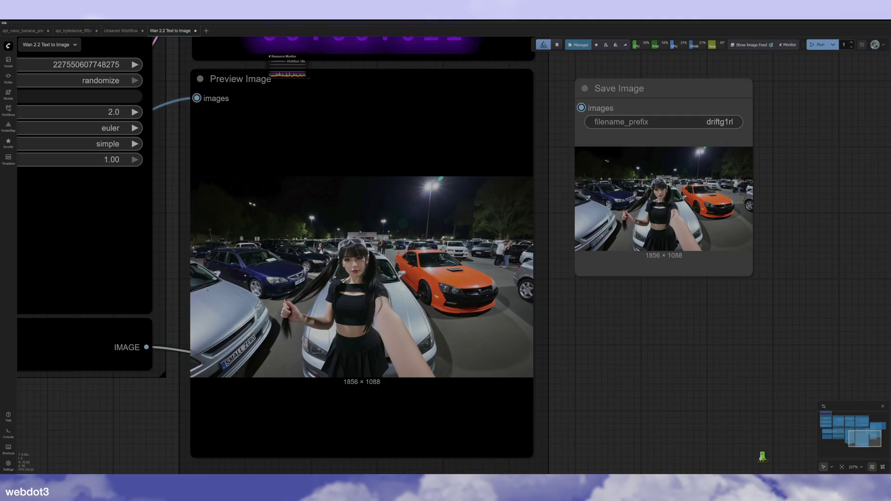
pyautogui.scroll(-2, 259, 179)
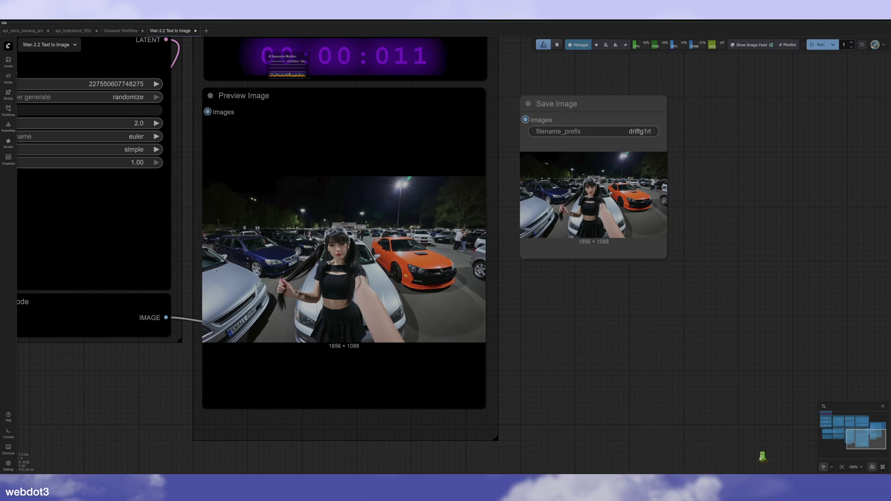
pyautogui.moveTo(543, 299); pyautogui.dragTo(561, 327)
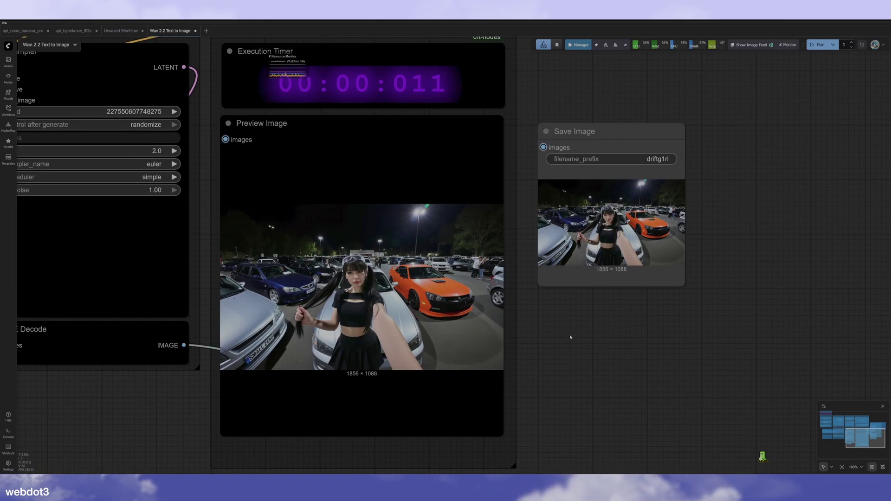
pyautogui.scroll(1, 567, 319)
pyautogui.scroll(-1, 574, 314)
pyautogui.scroll(2, 574, 314)
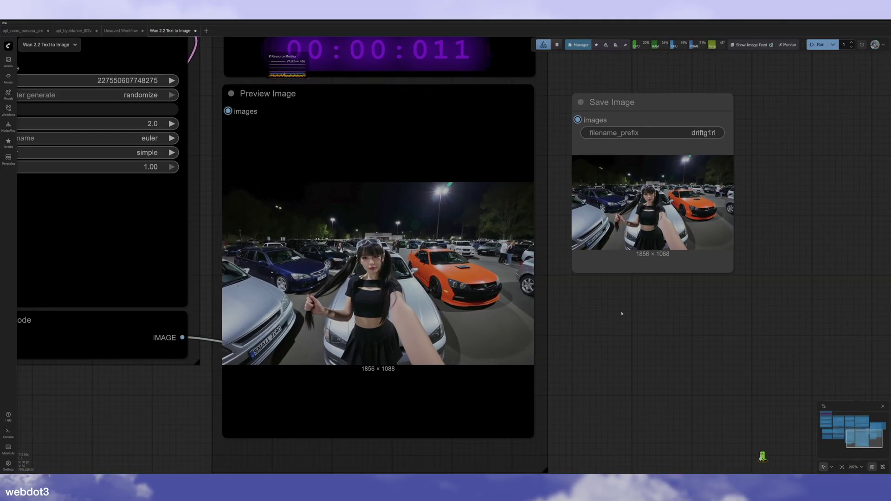
pyautogui.scroll(-4, 324, 349)
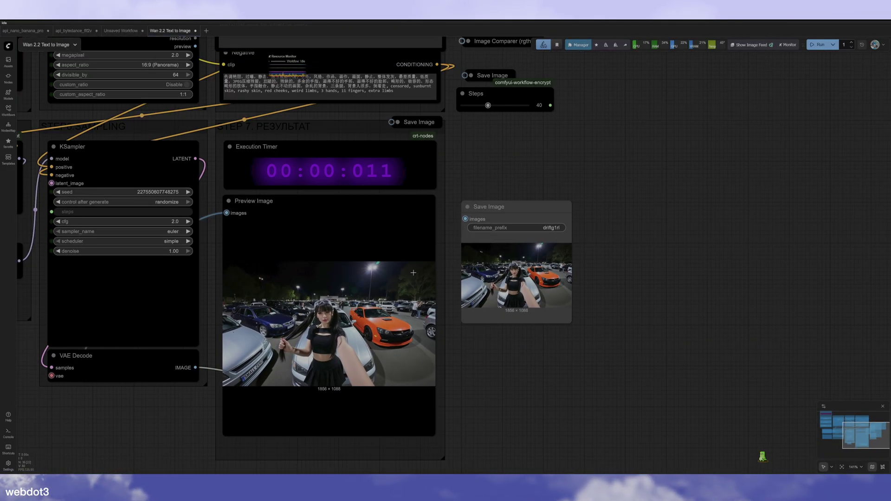
pyautogui.scroll(5, 372, 242)
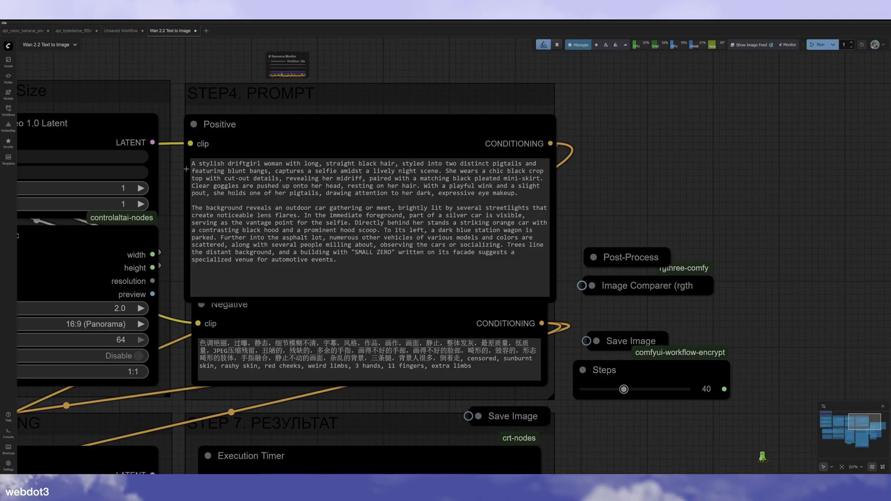
pyautogui.scroll(-5, 588, 191)
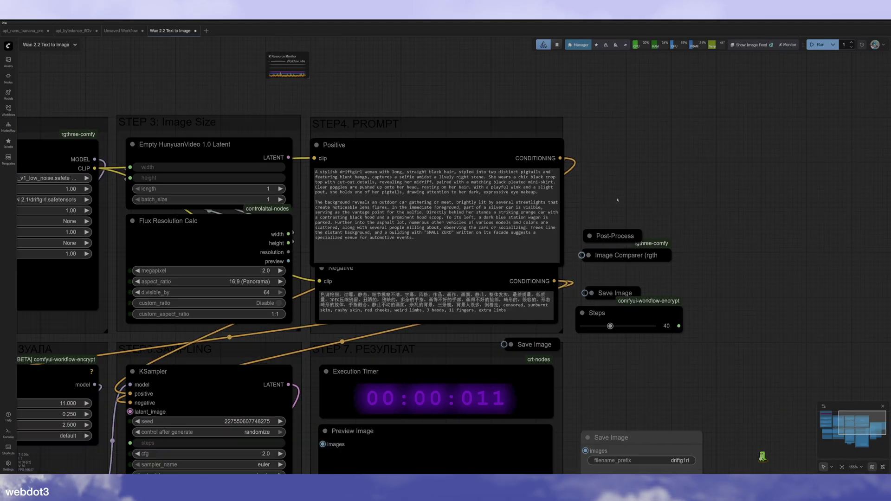
pyautogui.scroll(-2, 223, 188)
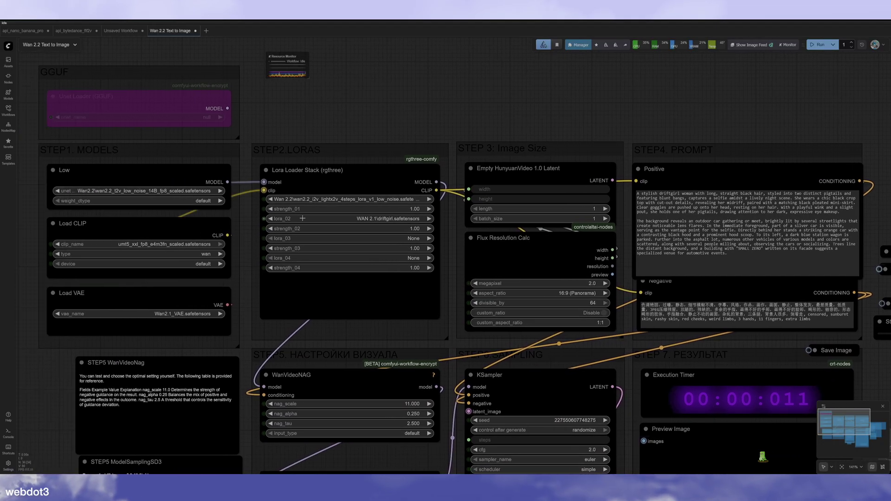
pyautogui.scroll(2, 424, 76)
pyautogui.moveTo(423, 76); pyautogui.dragTo(712, 273)
pyautogui.scroll(-1, 711, 273)
pyautogui.moveTo(671, 415); pyautogui.dragTo(653, 334)
pyautogui.scroll(3, 641, 344)
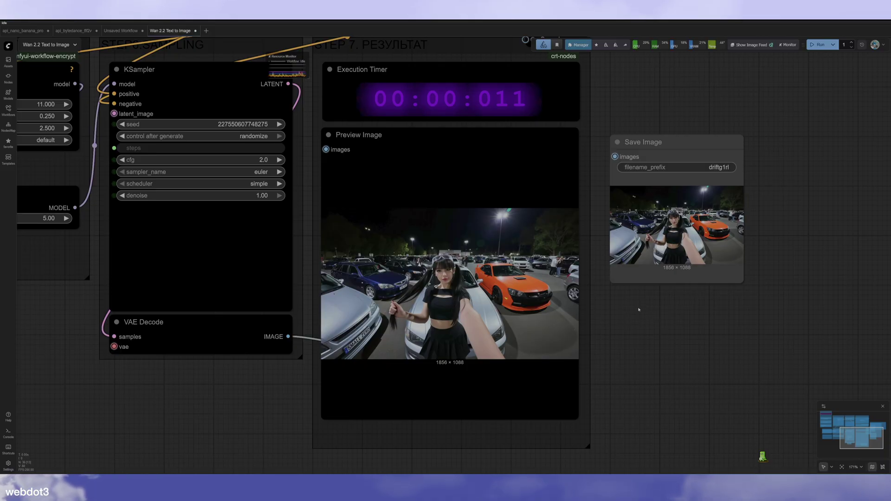
pyautogui.scroll(5, 552, 318)
pyautogui.scroll(-2, 436, 281)
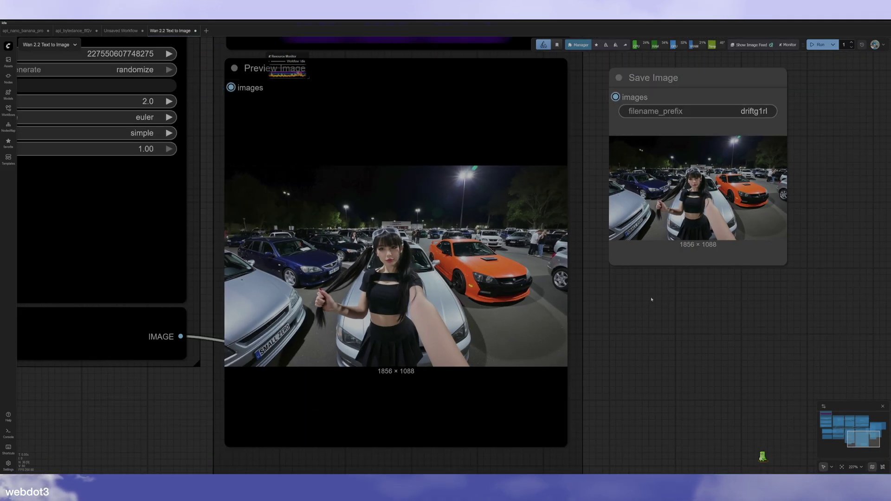
pyautogui.scroll(-1, 642, 306)
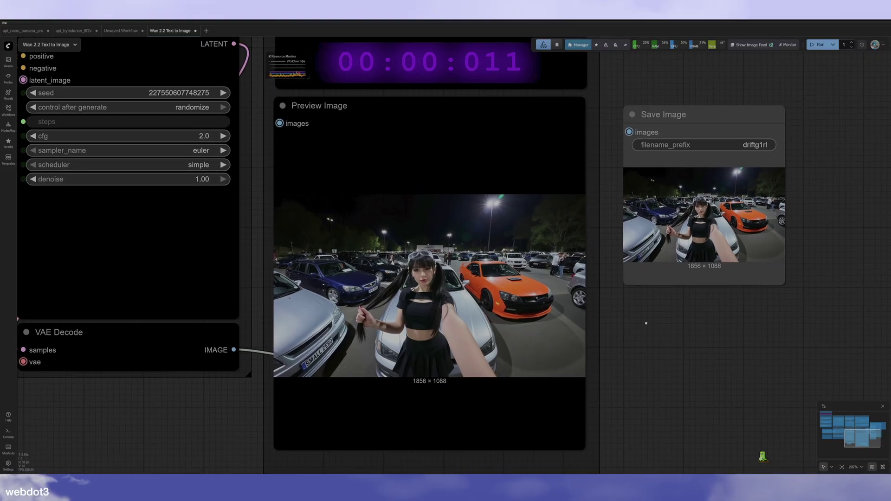
# - Select the Wan 2.2 car-meet preview image and switch to the api_nano_banana_pro workflow
pyautogui.click(481, 293)
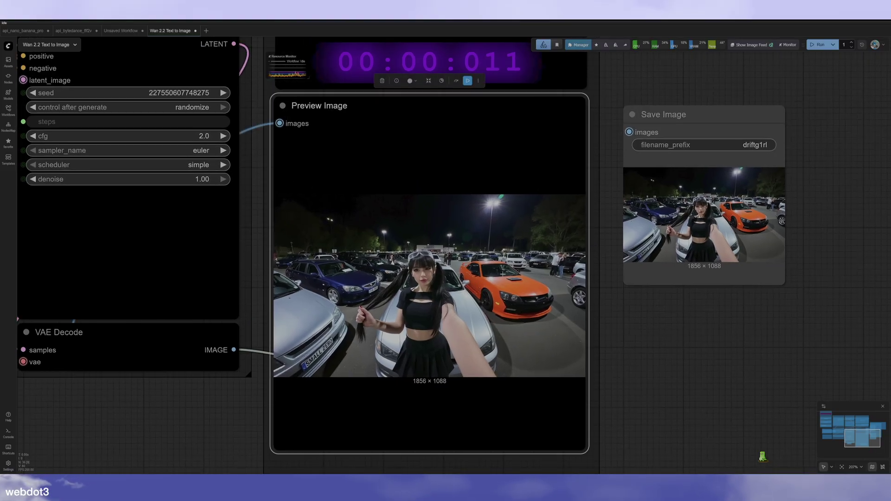
pyautogui.click(23, 31)
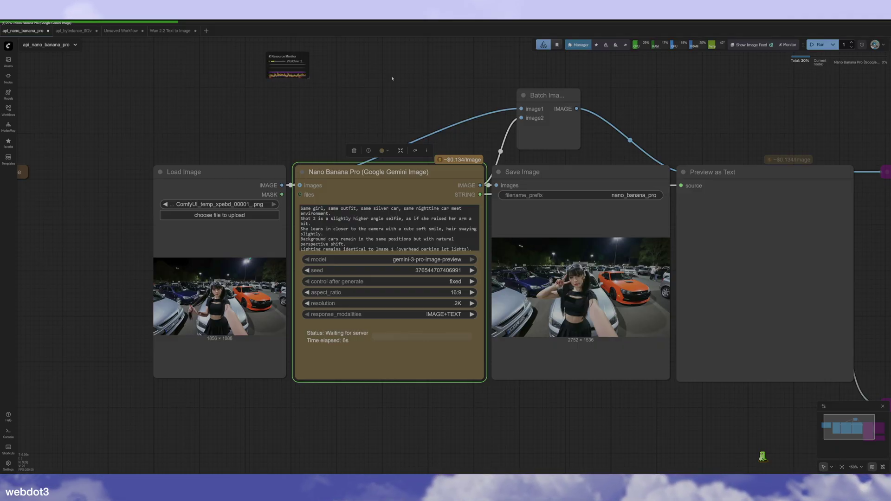
# - Copy the pulled-back, livestream-ending 2752 × 1536 selfie from the Save Image node
pyautogui.rightClick(564, 258)
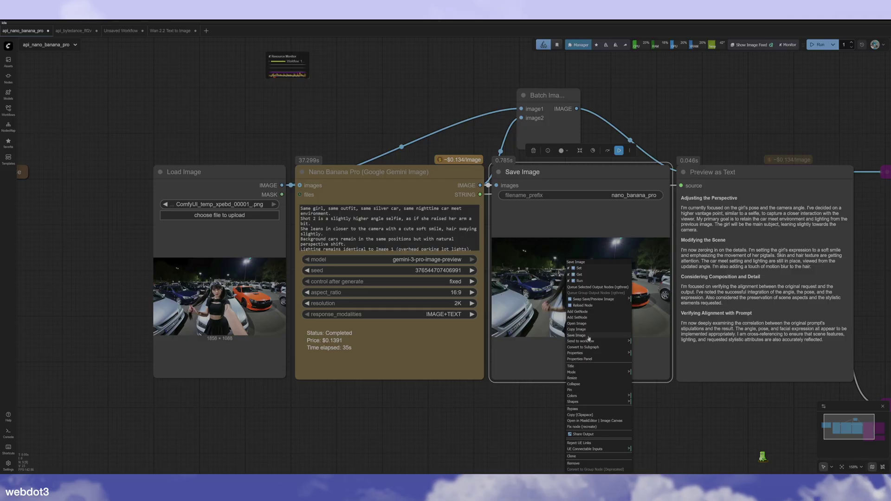
pyautogui.click(517, 299)
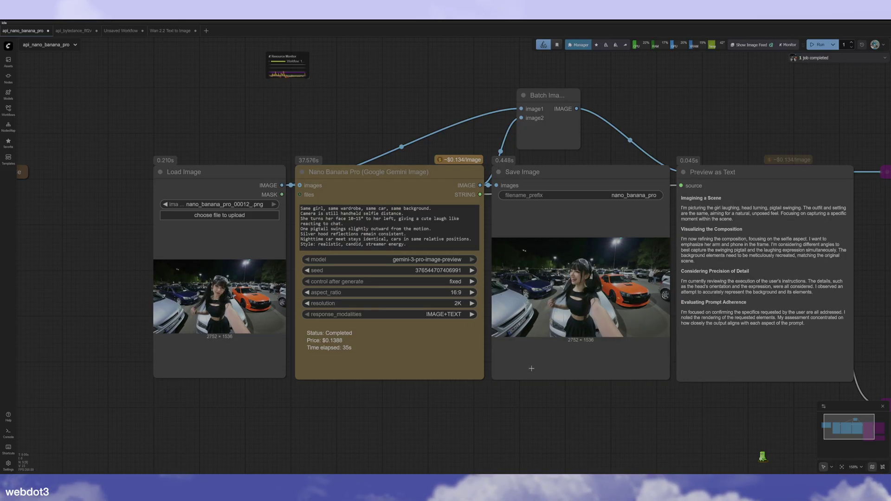
pyautogui.rightClick(548, 260)
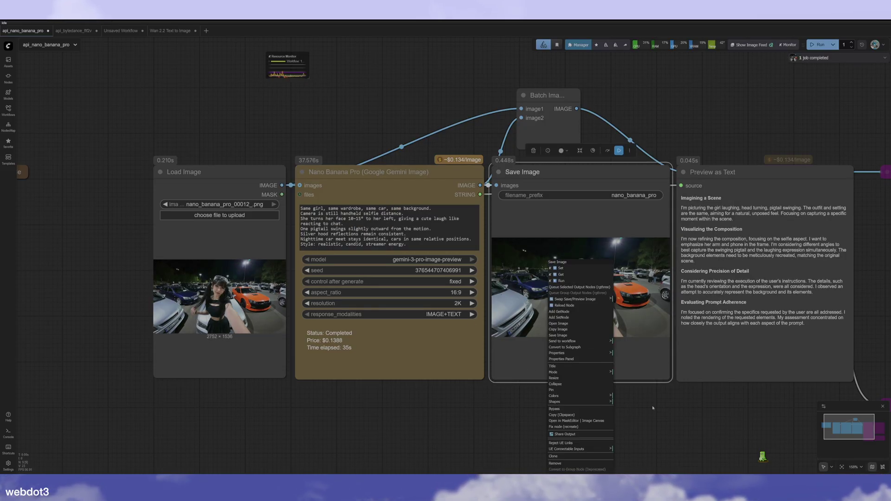
pyautogui.click(594, 306)
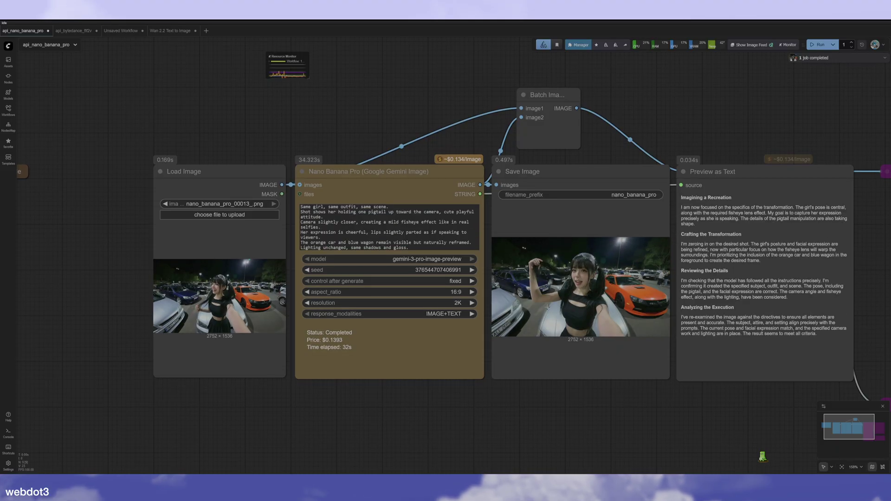
pyautogui.rightClick(547, 260)
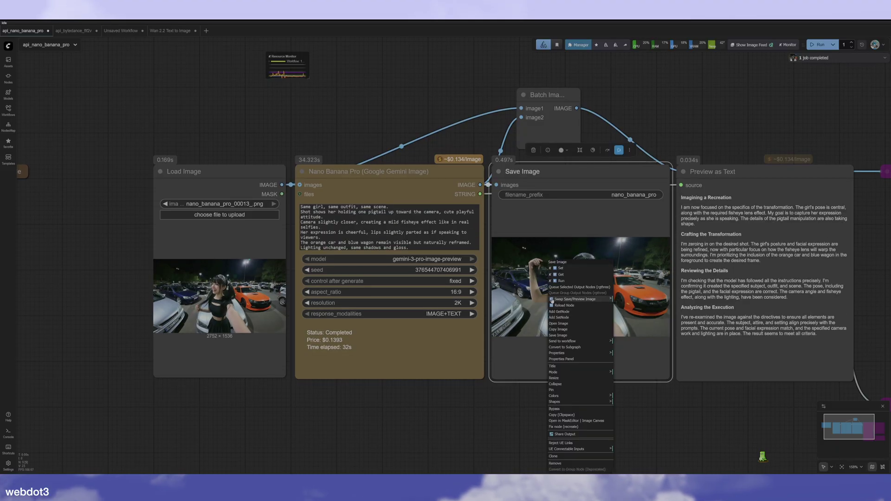
pyautogui.click(565, 334)
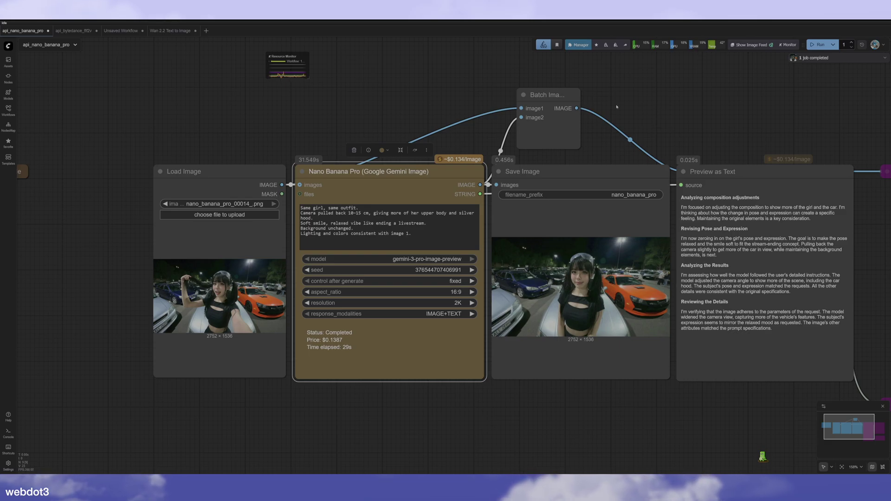
# - In api_bytedance_flf2v, load the copied selfie as first frame and nano_banana_pro_00012 as last frame
pyautogui.click(74, 31)
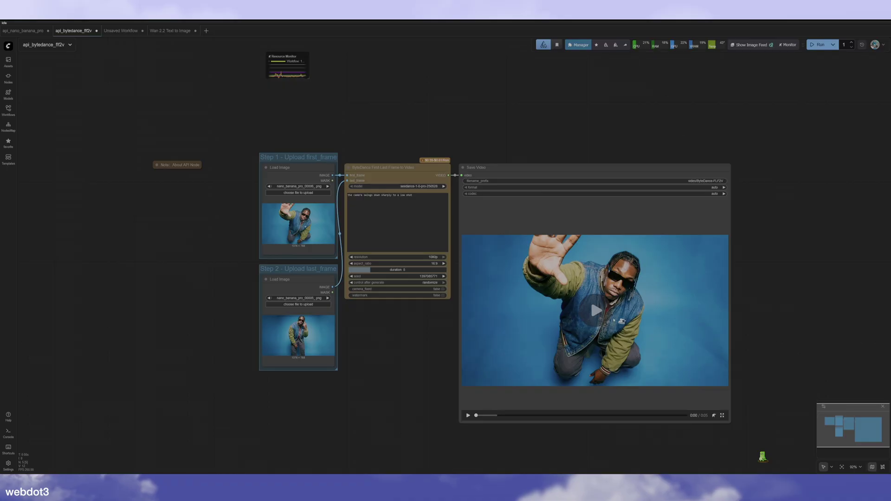
pyautogui.click(596, 311)
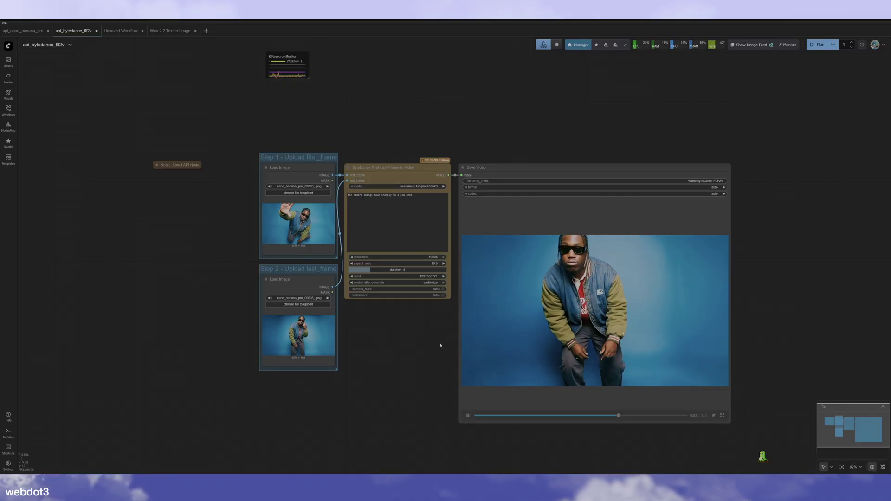
pyautogui.click(395, 168)
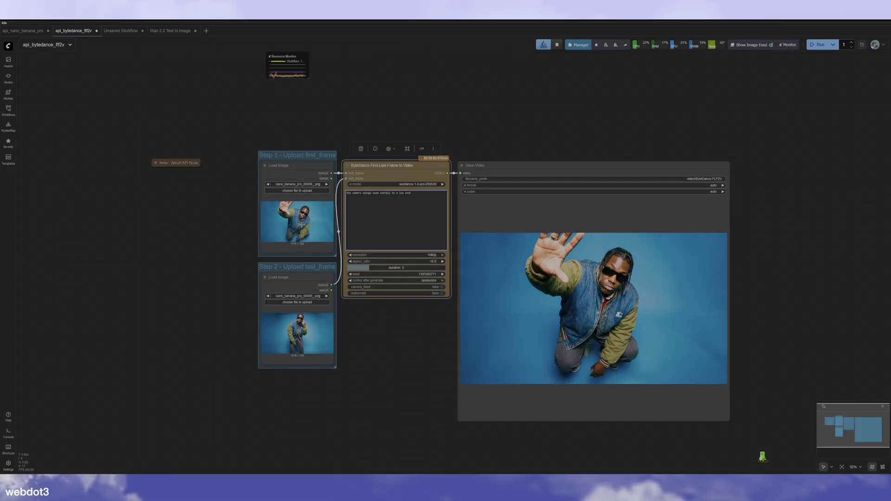
pyautogui.hotkey('ctrl', 'v')
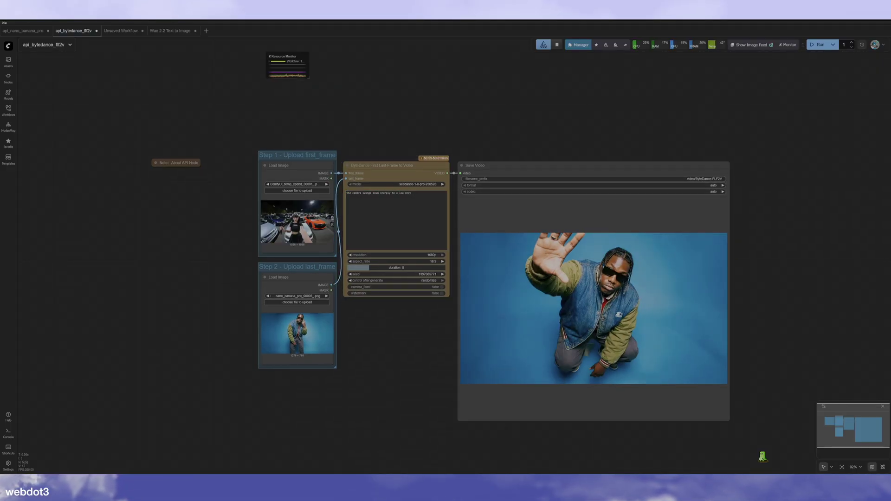
pyautogui.hotkey('ctrl', 'v')
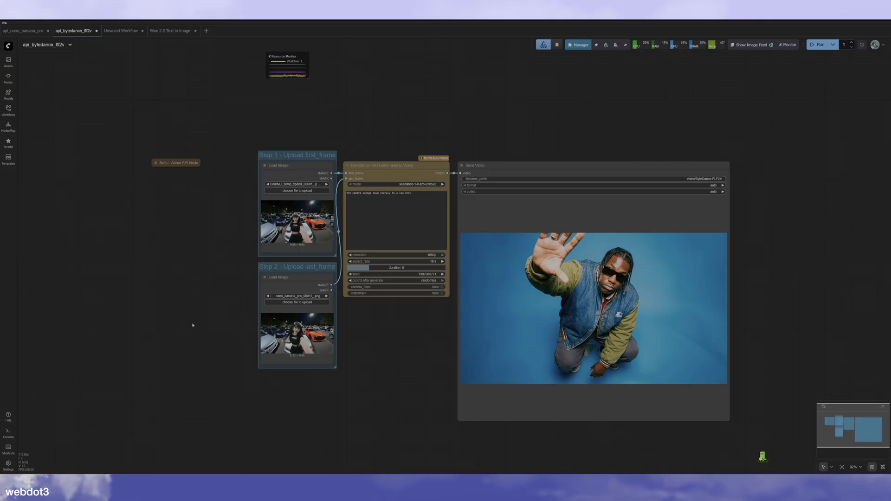
# - Replace the video prompt with the Instagram live-stream selfie prompt and set duration to 4
pyautogui.click(423, 197)
pyautogui.hotkey('ctrl', 'a')
pyautogui.write('she holds her camera for a selfie, moves around as if she is in a live stream for instagram')
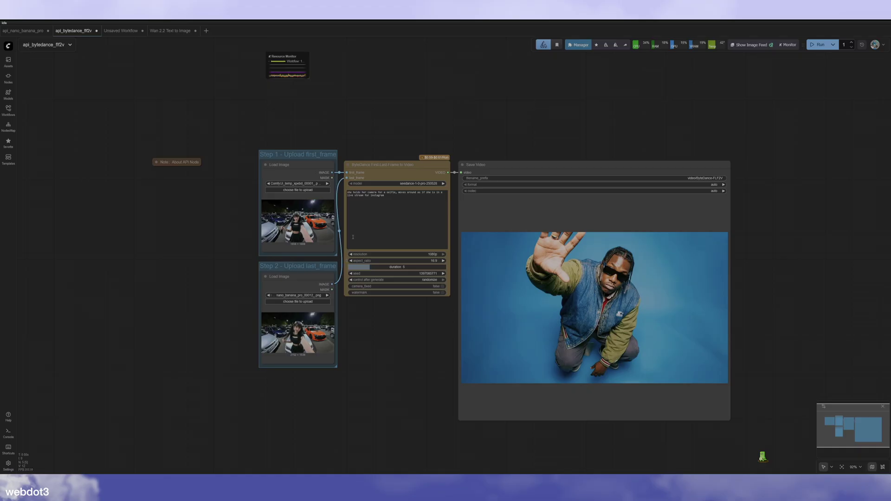
pyautogui.moveTo(368, 267); pyautogui.dragTo(360, 268)
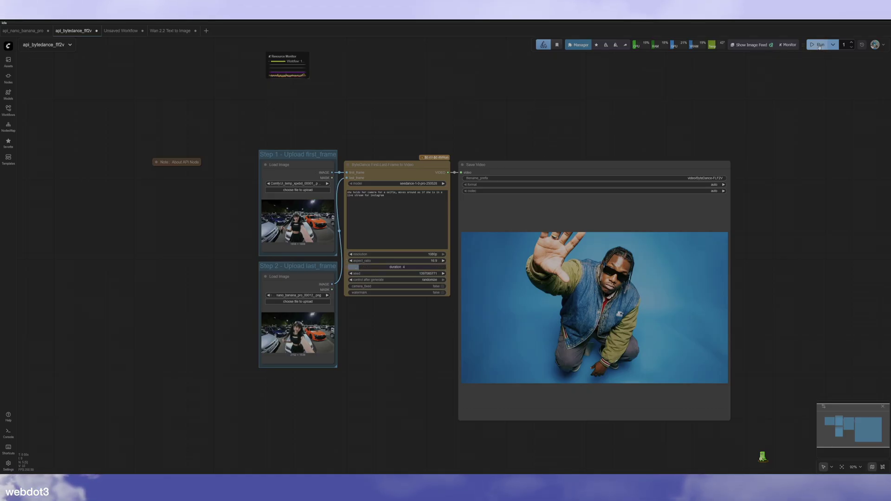
# - Run the ByteDance workflow to produce the 4-second pigtailed-girl car-meet selfie video
pyautogui.click(820, 45)
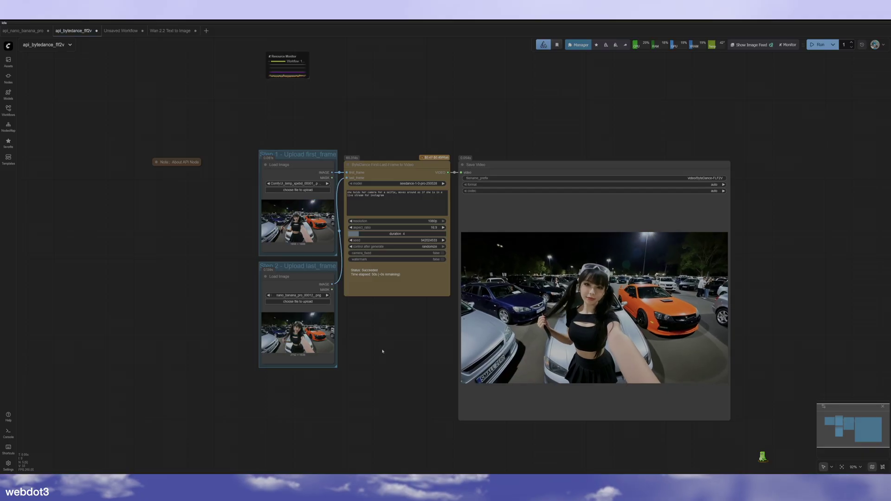
# - Move the last-frame image into Step 1, load the next selfie frame as last, and queue another clip
pyautogui.click(298, 276)
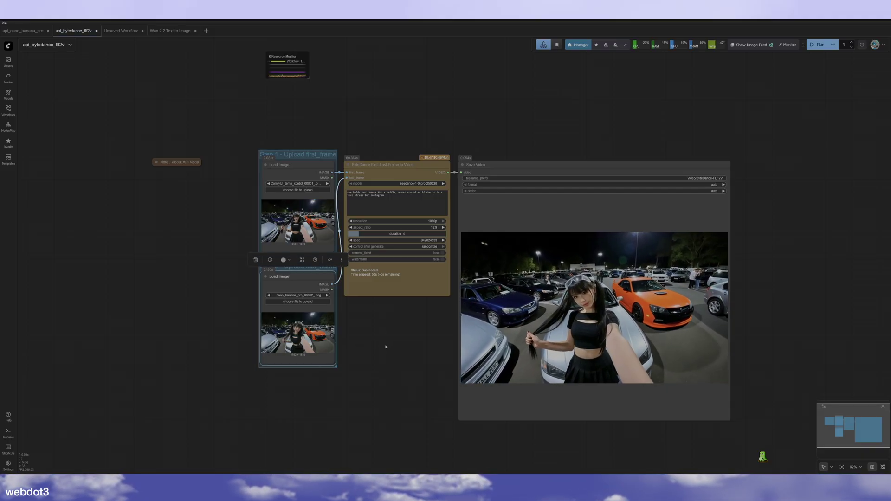
pyautogui.click(307, 237)
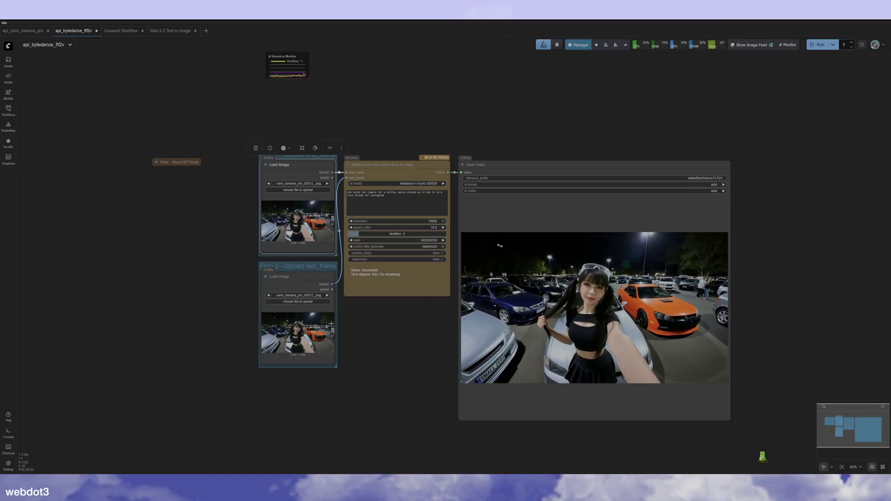
pyautogui.hotkey('ctrl', 'Return')
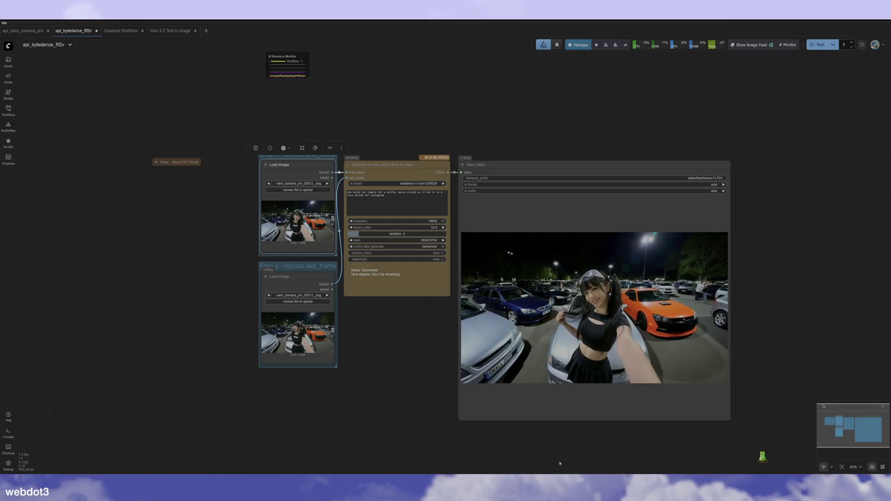
pyautogui.click(532, 458)
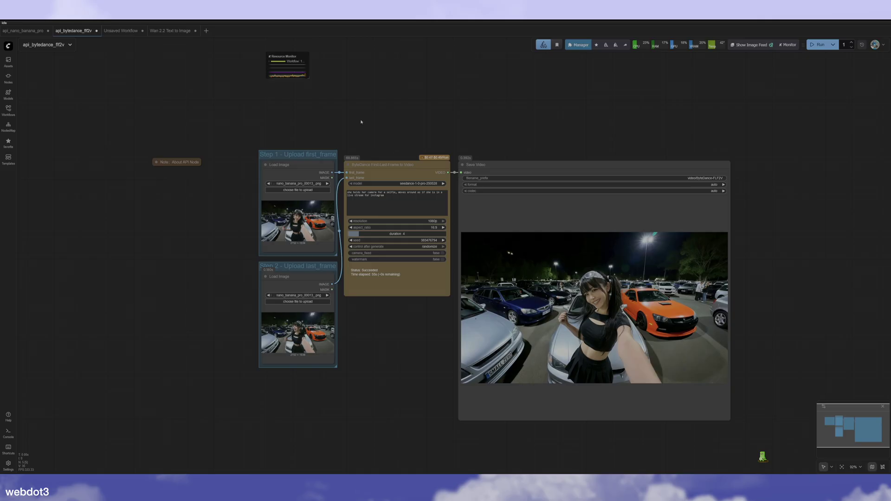
# - Use nano_banana_pro_00013 and 00014 as first and last frames, set duration 5, and run
pyautogui.click(328, 183)
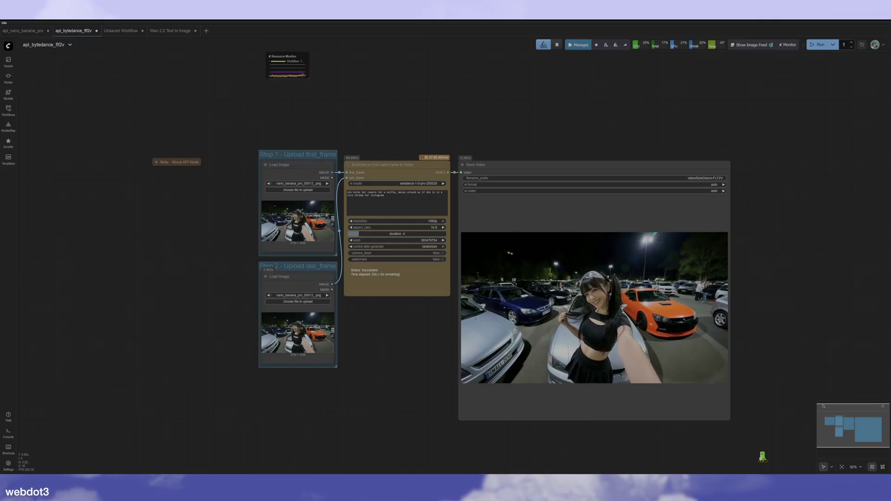
pyautogui.doubleClick(196, 302)
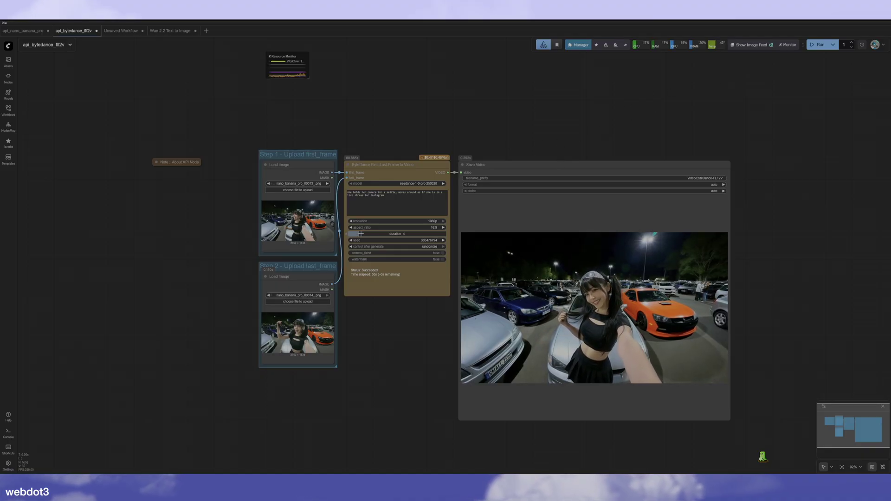
pyautogui.moveTo(360, 234); pyautogui.dragTo(370, 234)
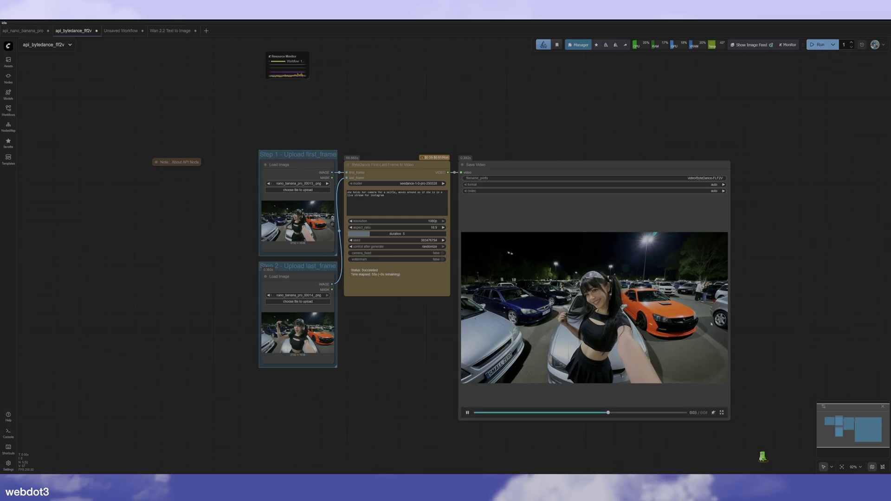
pyautogui.click(817, 44)
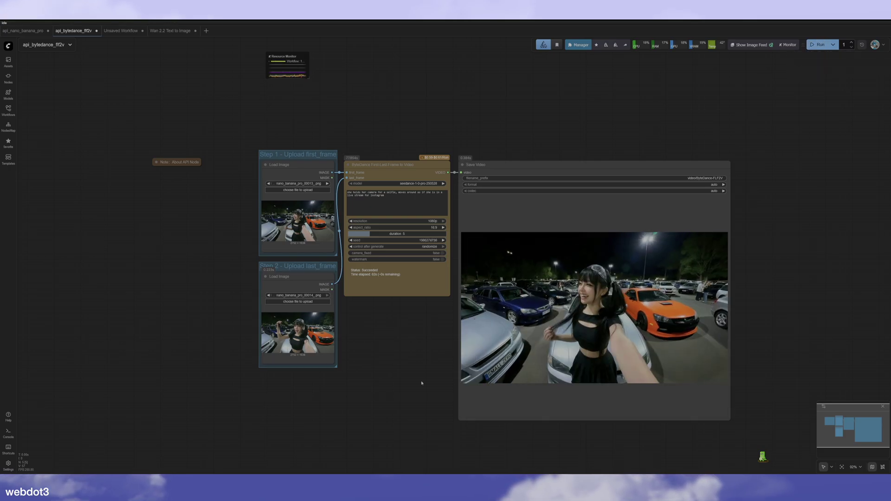